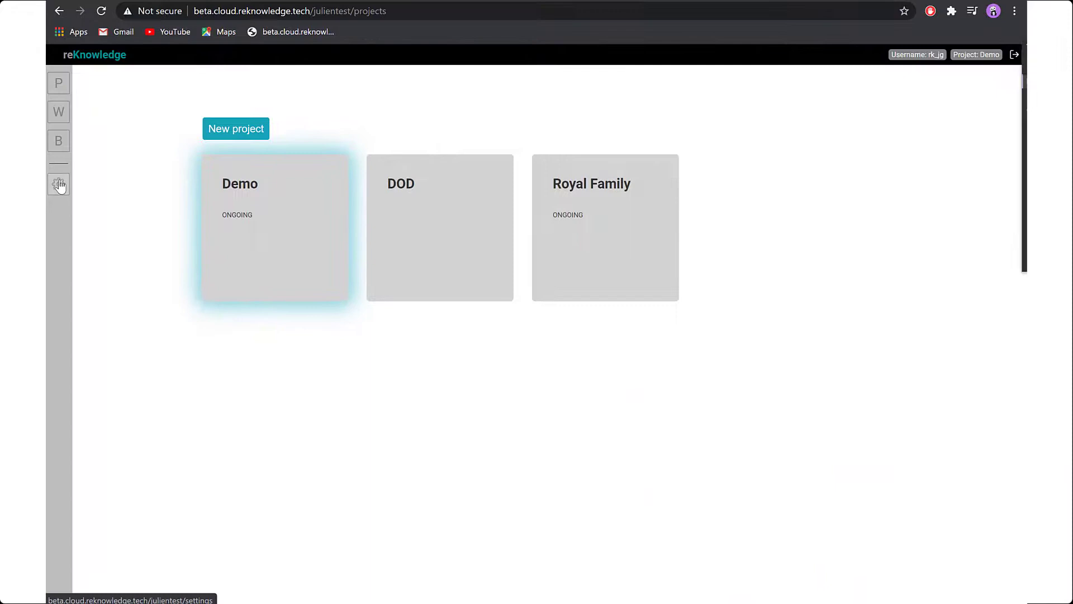
- Download the reKnowledge Chrome add-on zip and show it in the Downloads folder
{"action": "left_click", "coordinate": [59, 184]}
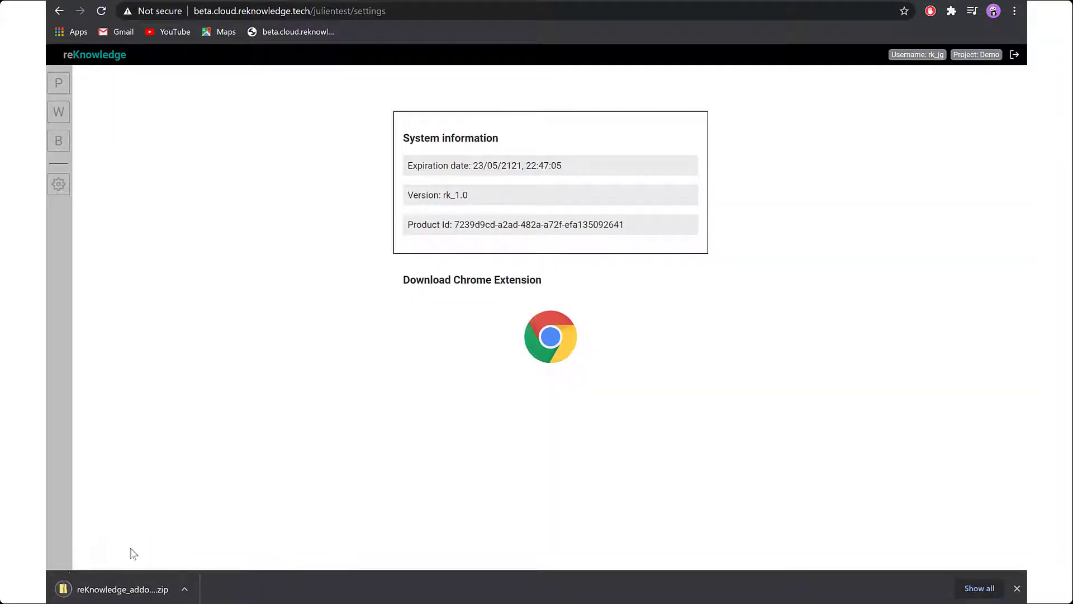
{"action": "right_click", "coordinate": [103, 594]}
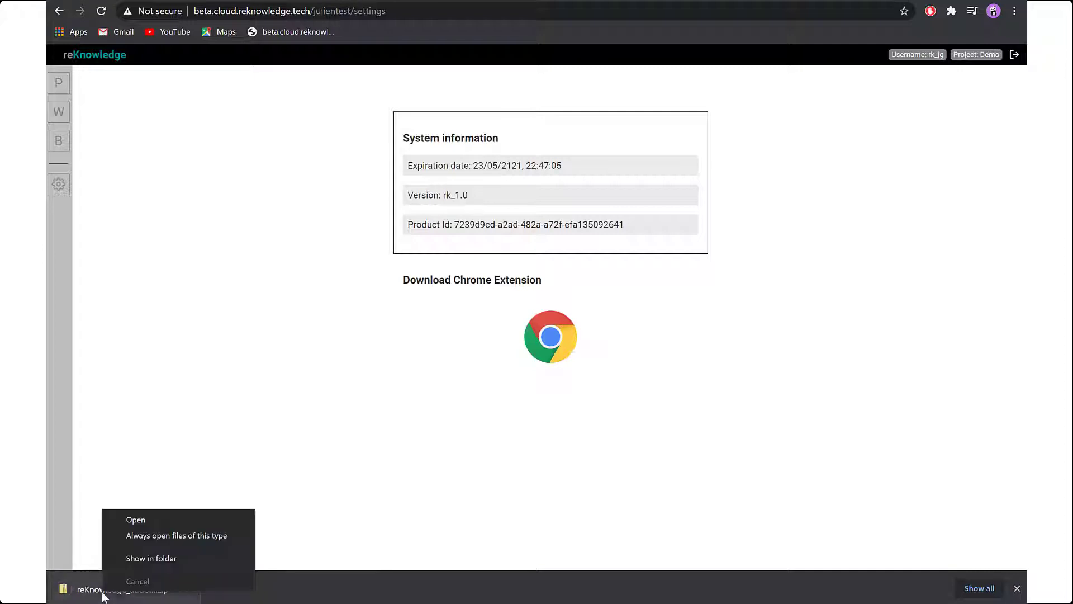
{"action": "left_click", "coordinate": [167, 558]}
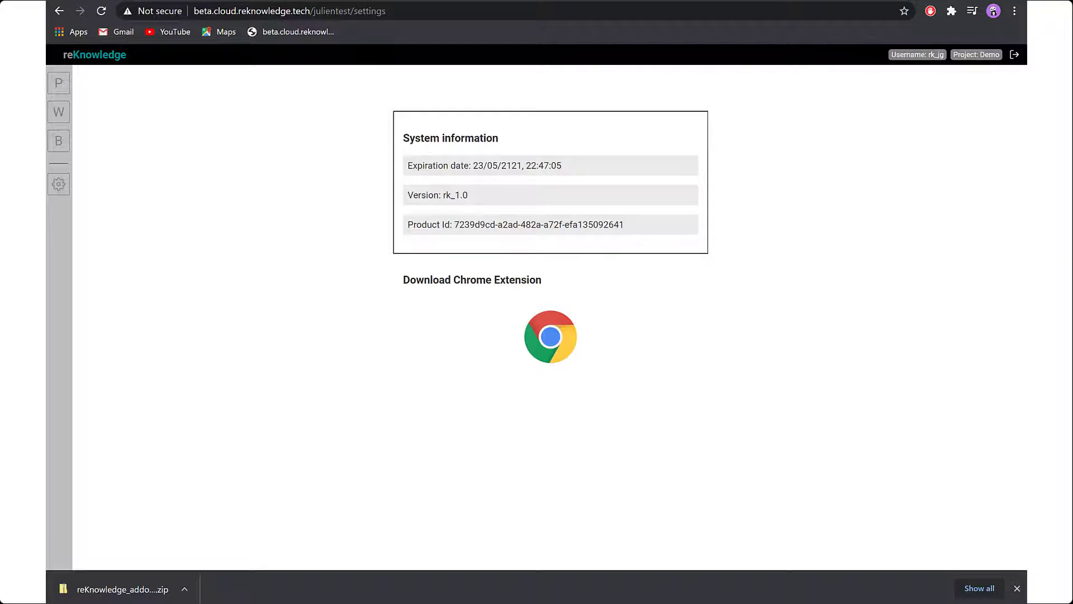
{"action": "left_click_drag", "start_coordinate": [894, 211], "coordinate": [512, 154]}
- Extract the zip into the reKnowledge_addon (31) folder
{"action": "right_click", "coordinate": [496, 320]}
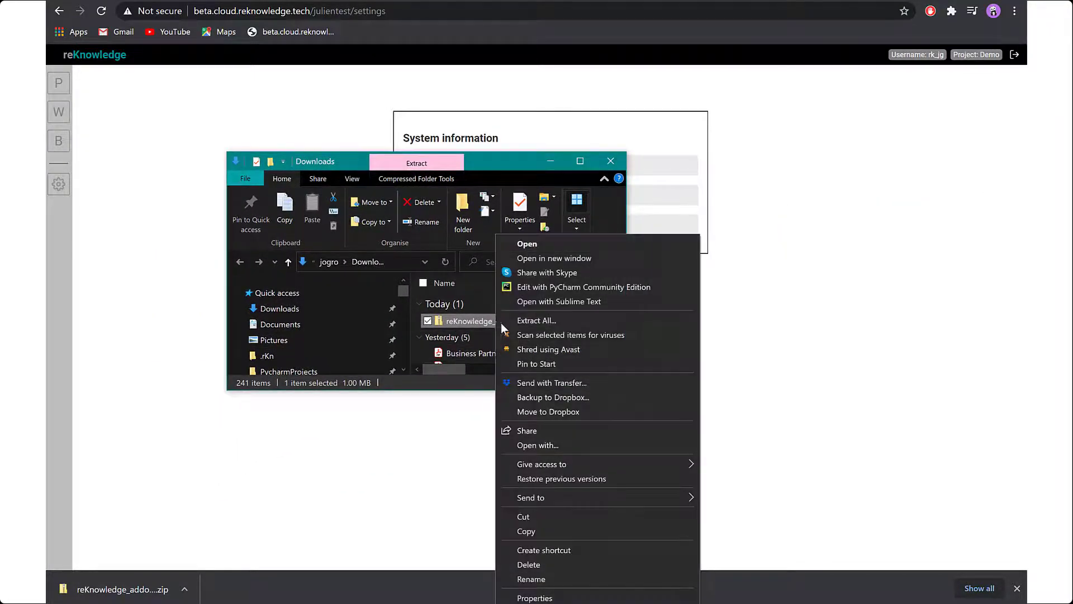
{"action": "left_click", "coordinate": [545, 320]}
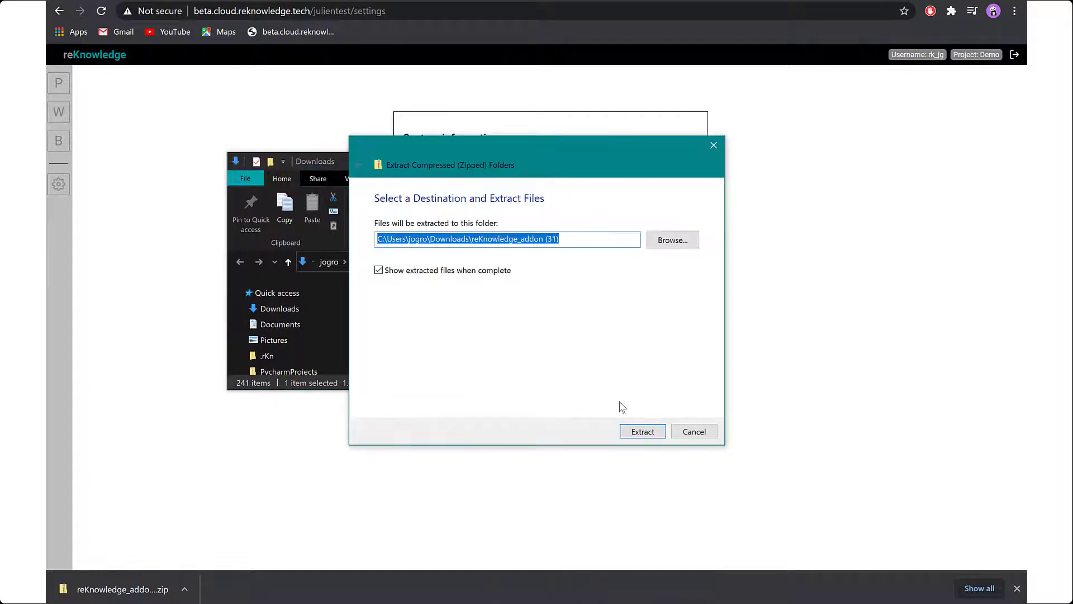
{"action": "left_click", "coordinate": [638, 431]}
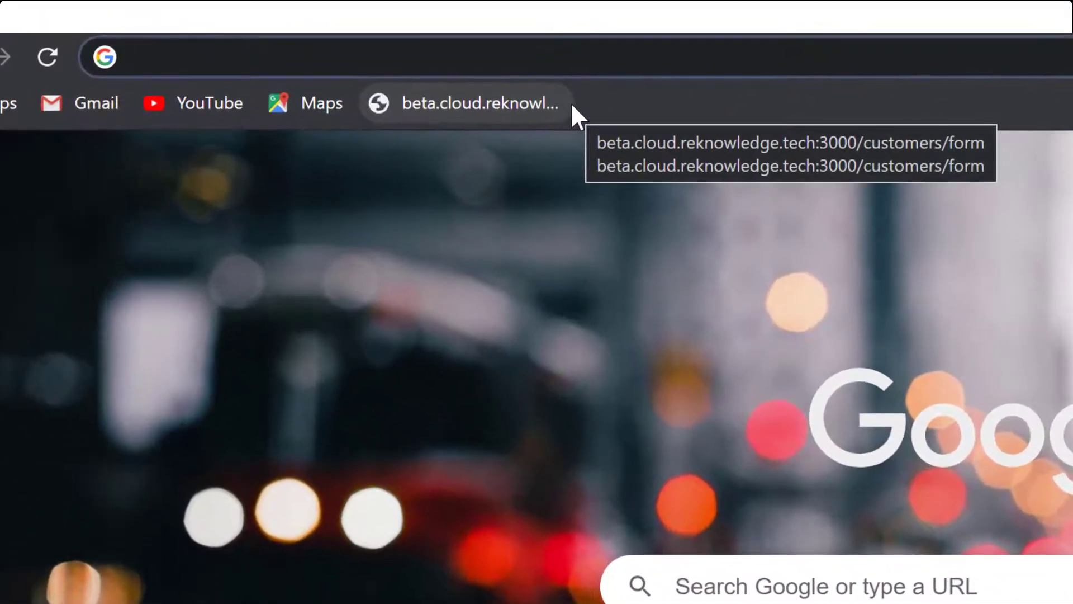
- Go to chrome://extensions to show the installed extensions
{"action": "type", "text": "chr"}
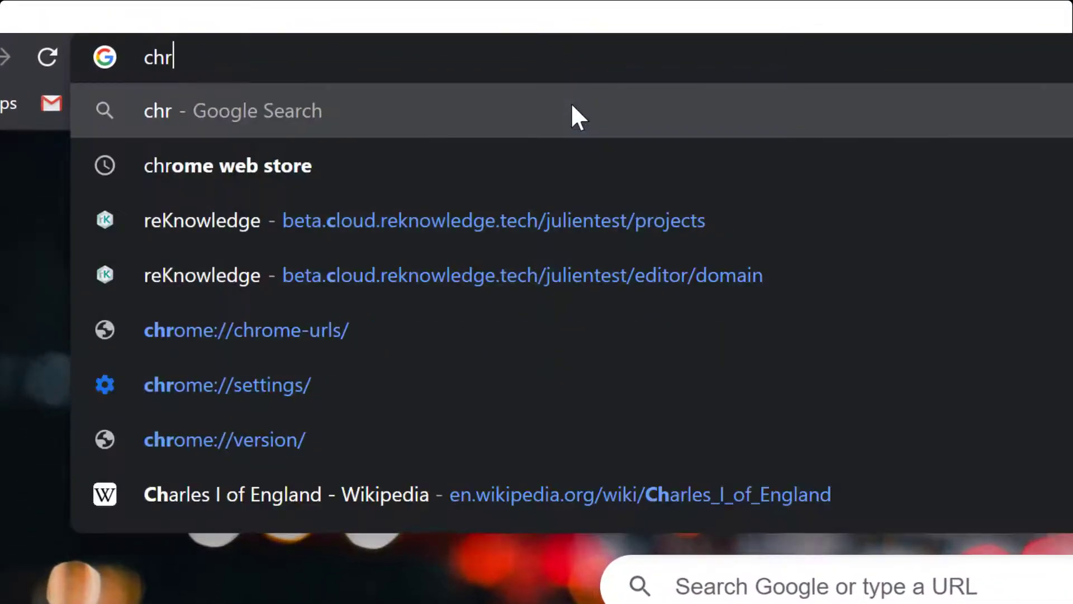
{"action": "type", "text": "ome:/"}
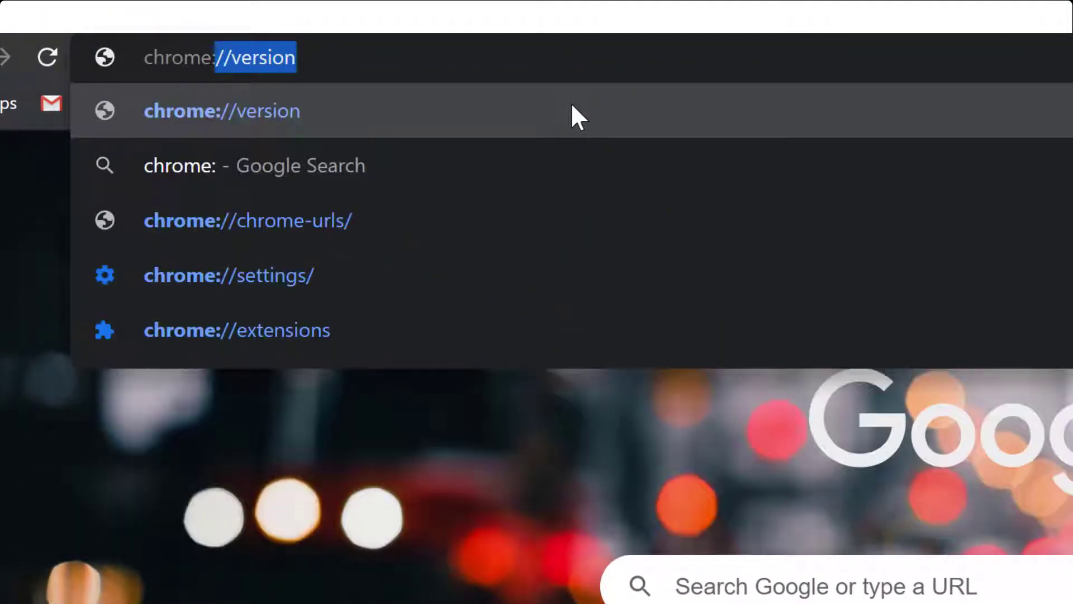
{"action": "type", "text": "/extensions"}
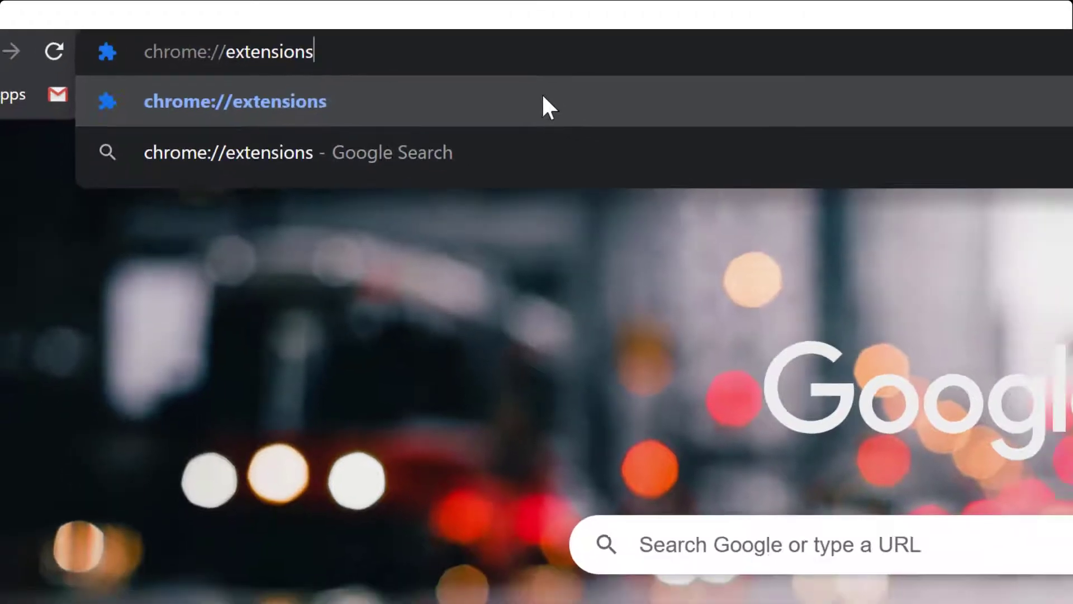
{"action": "key", "text": "Return"}
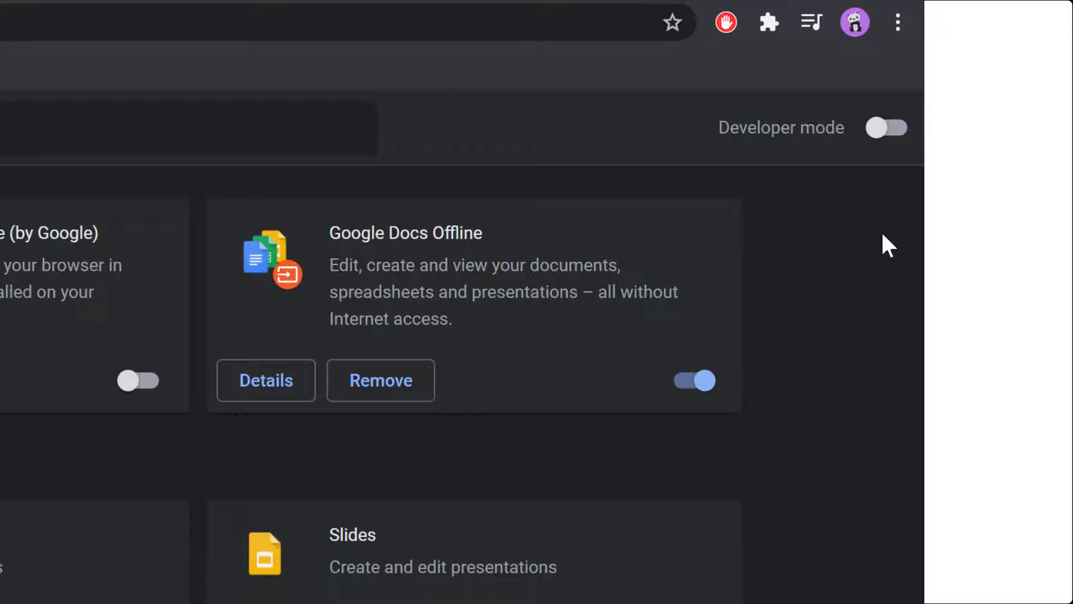
- Enable Developer mode and load the unpacked add-on from reKnowledge_addon (31)\dist
{"action": "left_click", "coordinate": [877, 134]}
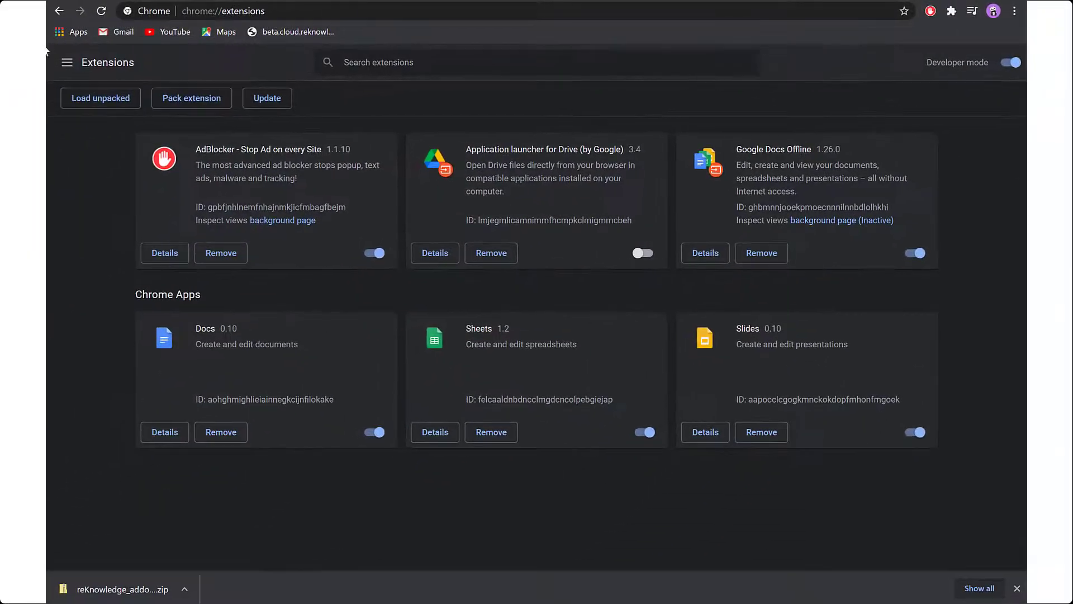
{"action": "left_click", "coordinate": [86, 104]}
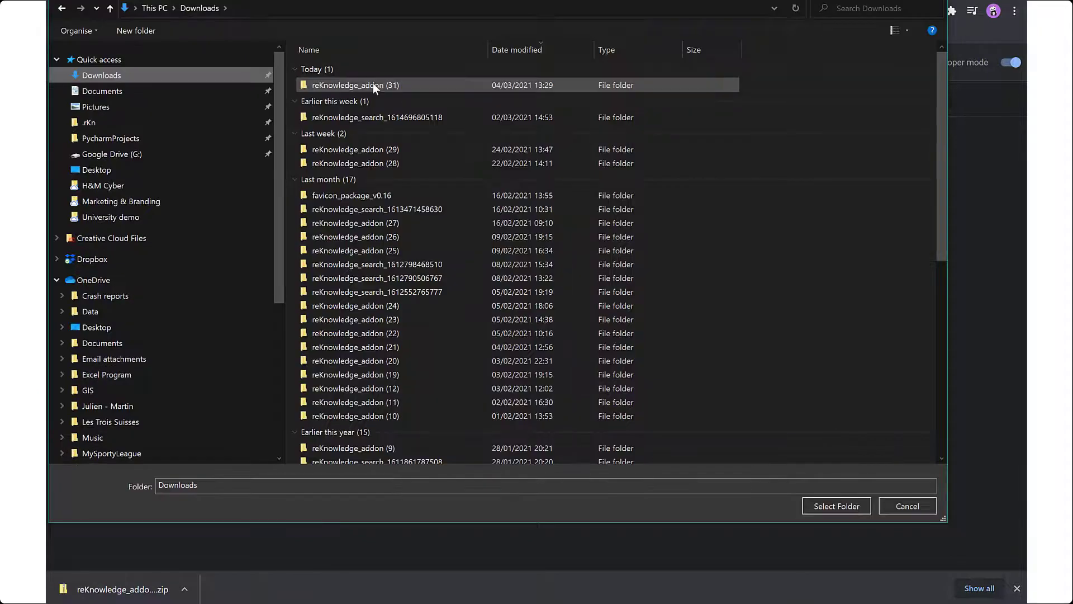
{"action": "double_click", "coordinate": [373, 85]}
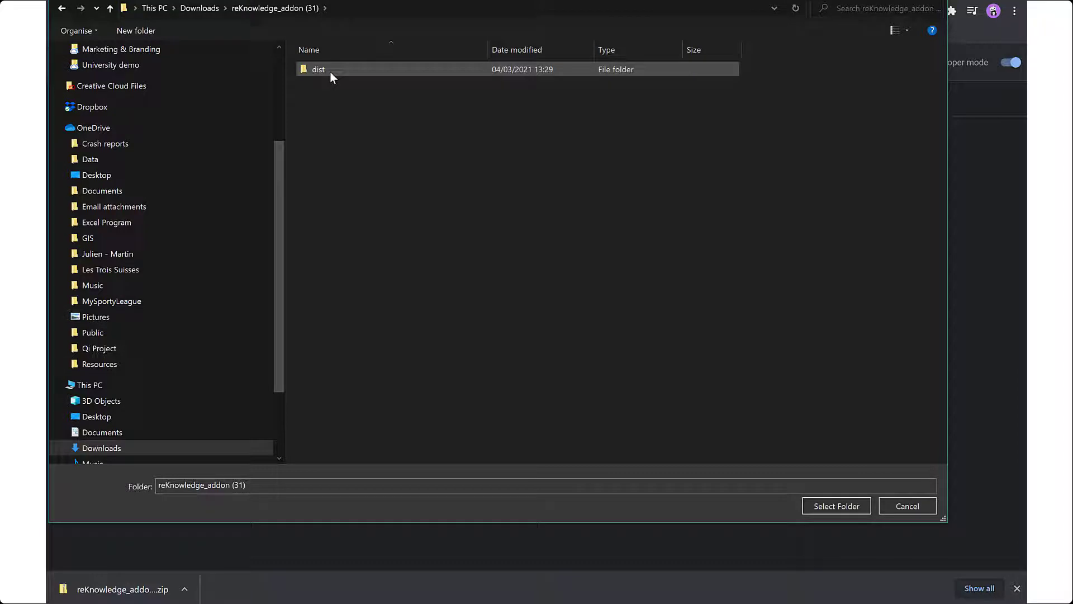
{"action": "left_click", "coordinate": [336, 71]}
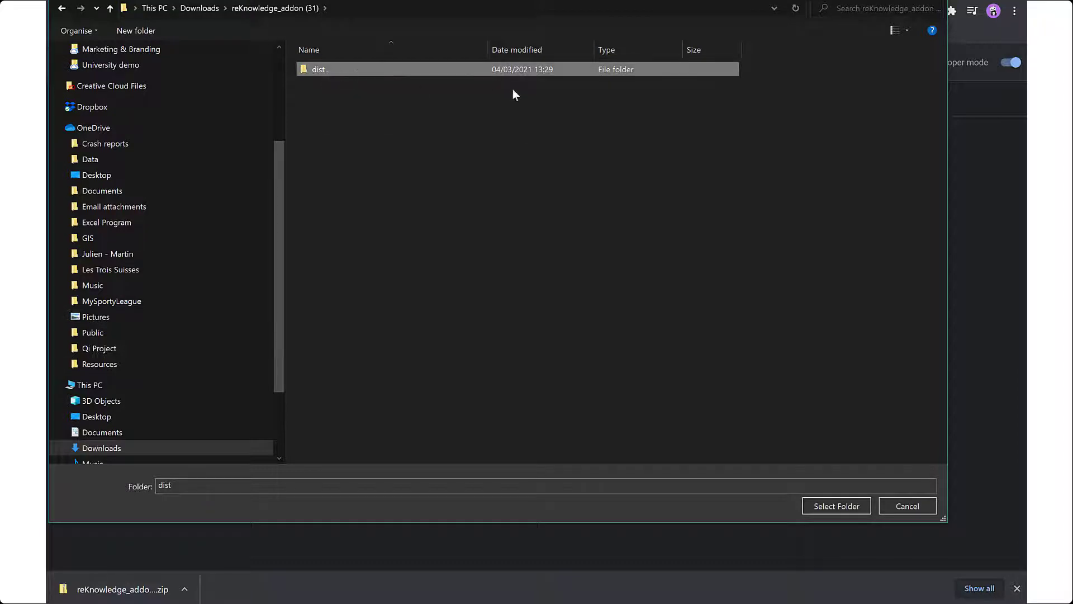
{"action": "left_click", "coordinate": [846, 508]}
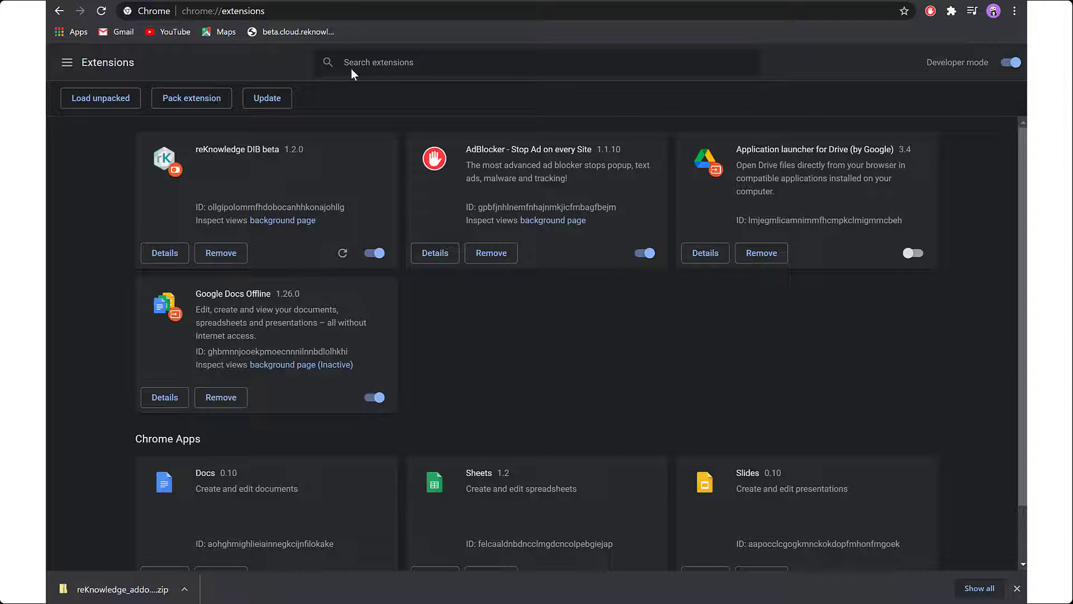
- Search Google for 'google' in a new tab and show the Extensions menu
{"action": "key", "text": "ctrl+t"}
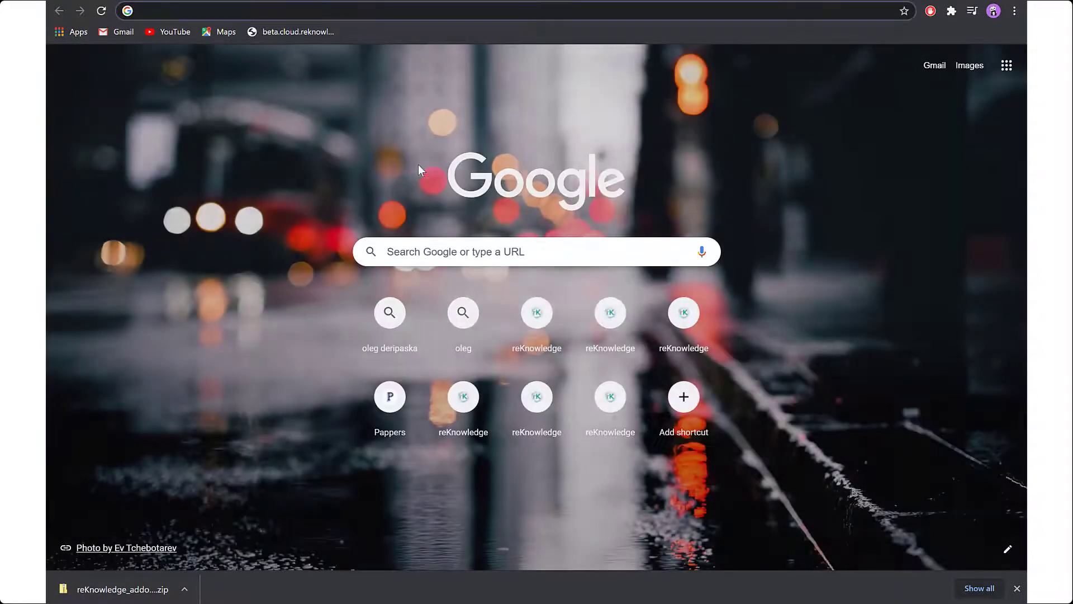
{"action": "type", "text": "google"}
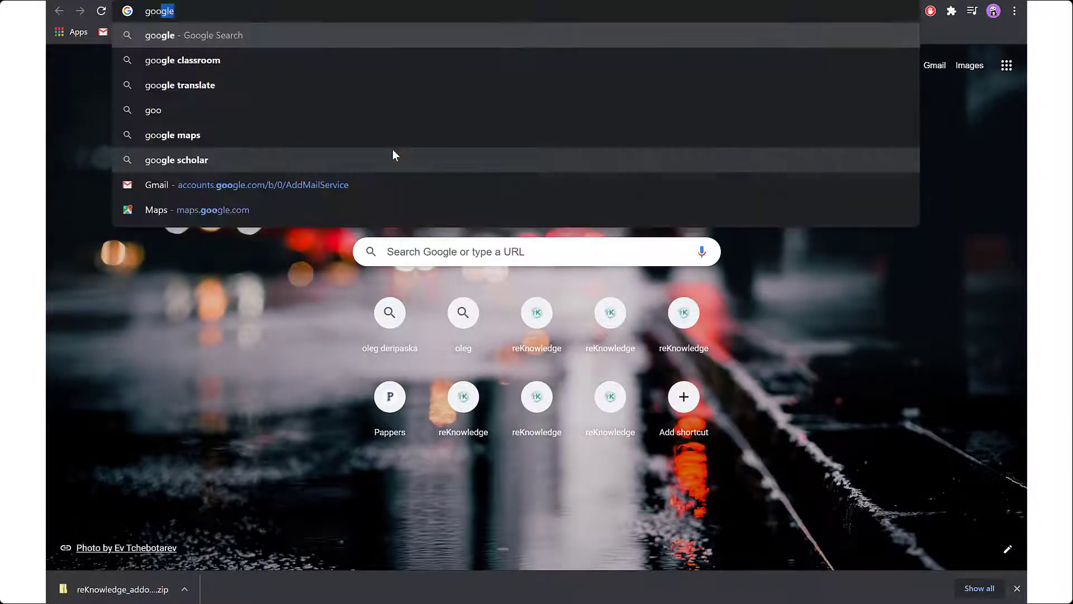
{"action": "key", "text": "Return"}
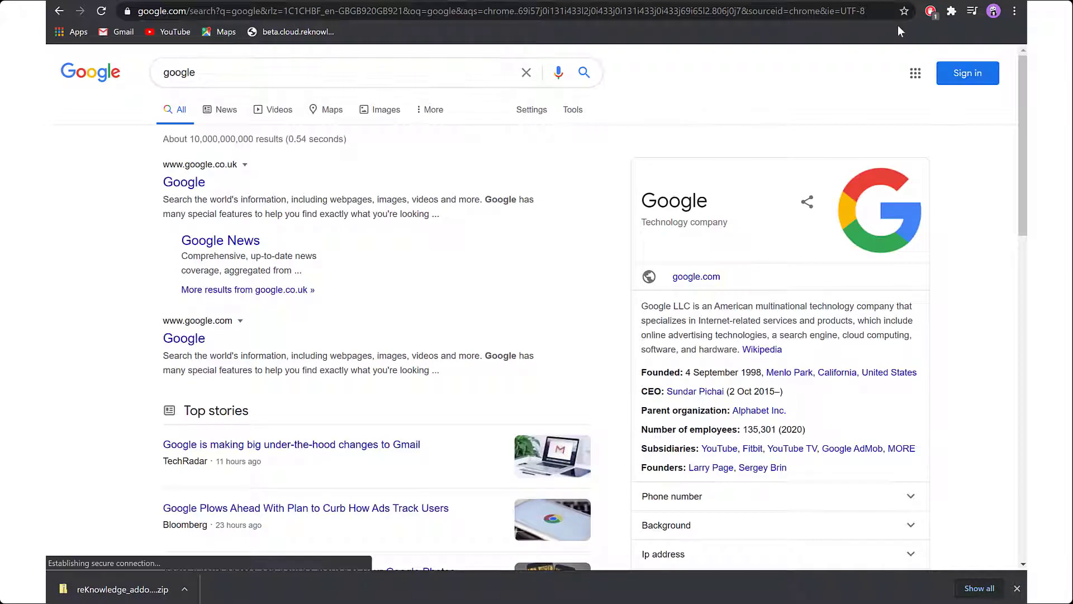
{"action": "left_click", "coordinate": [953, 11]}
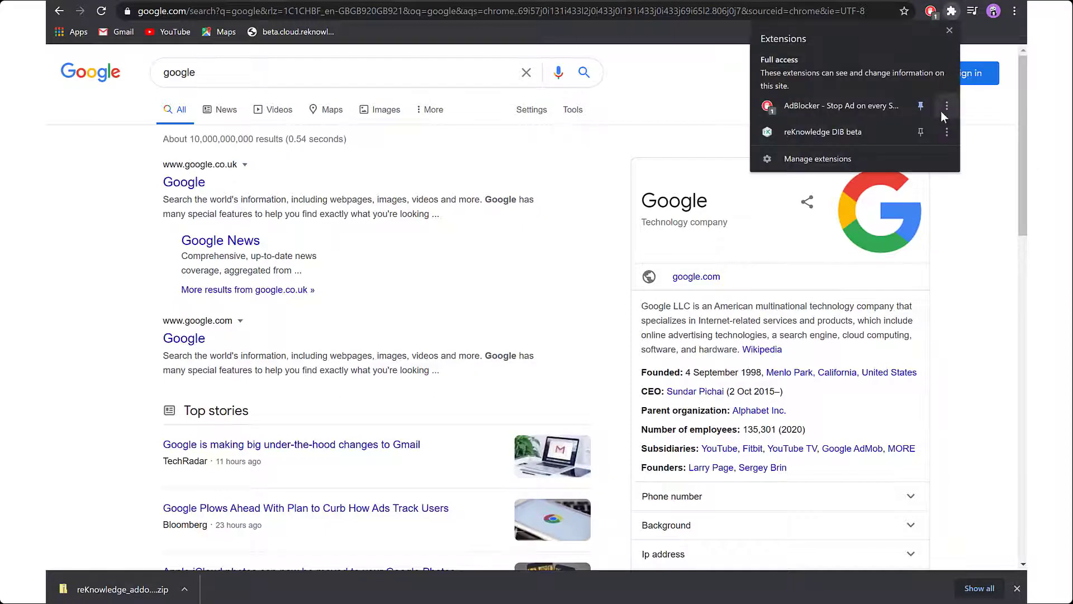
- Pin reKnowledge DIB beta, sign in with username and password, and list the projects
{"action": "left_click", "coordinate": [920, 132]}
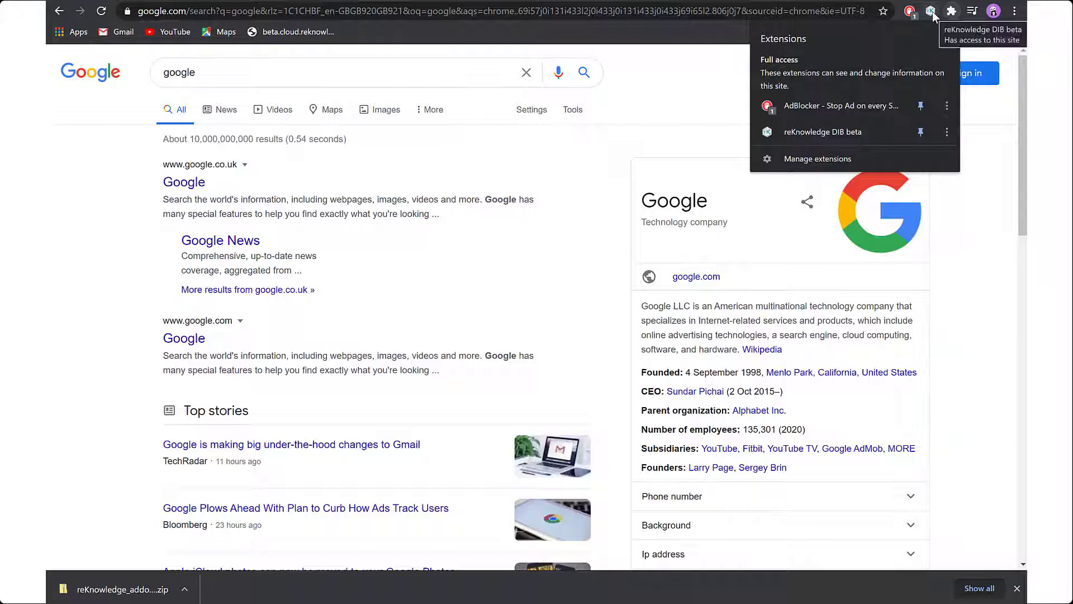
{"action": "left_click", "coordinate": [931, 12]}
{"action": "left_click", "coordinate": [838, 62]}
{"action": "type", "text": "rk_jg"}
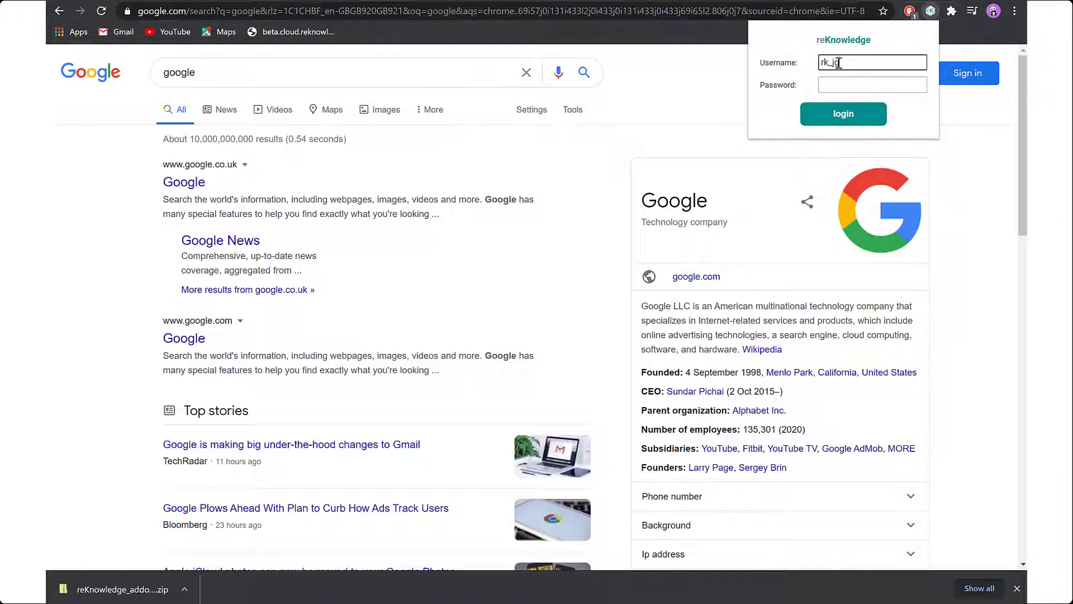
{"action": "key", "text": "Tab"}
{"action": "key", "text": "ctrl+v"}
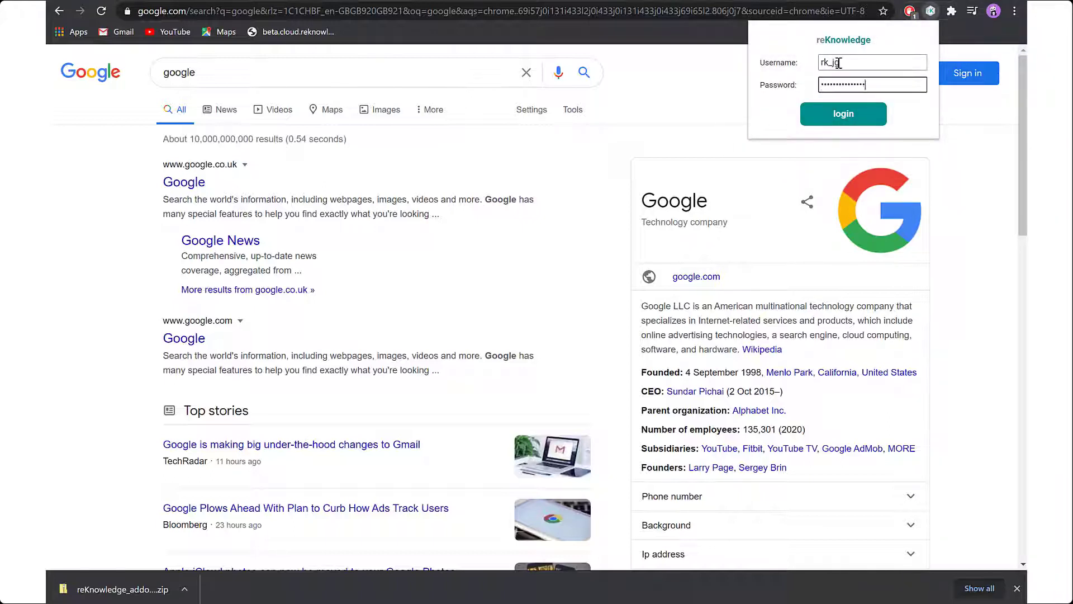
{"action": "left_click", "coordinate": [841, 118]}
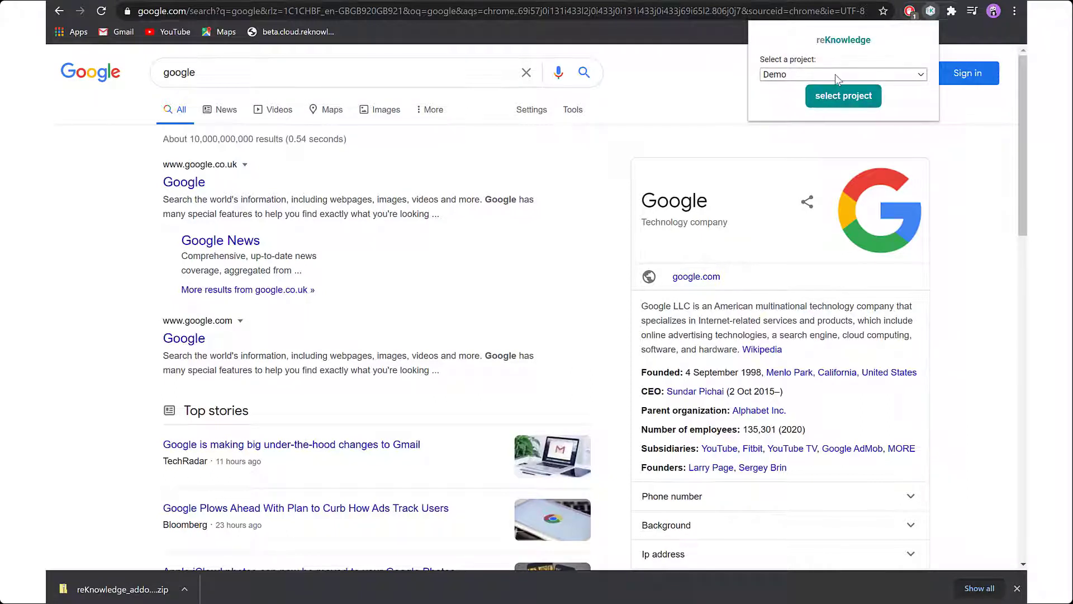
{"action": "left_click", "coordinate": [834, 72]}
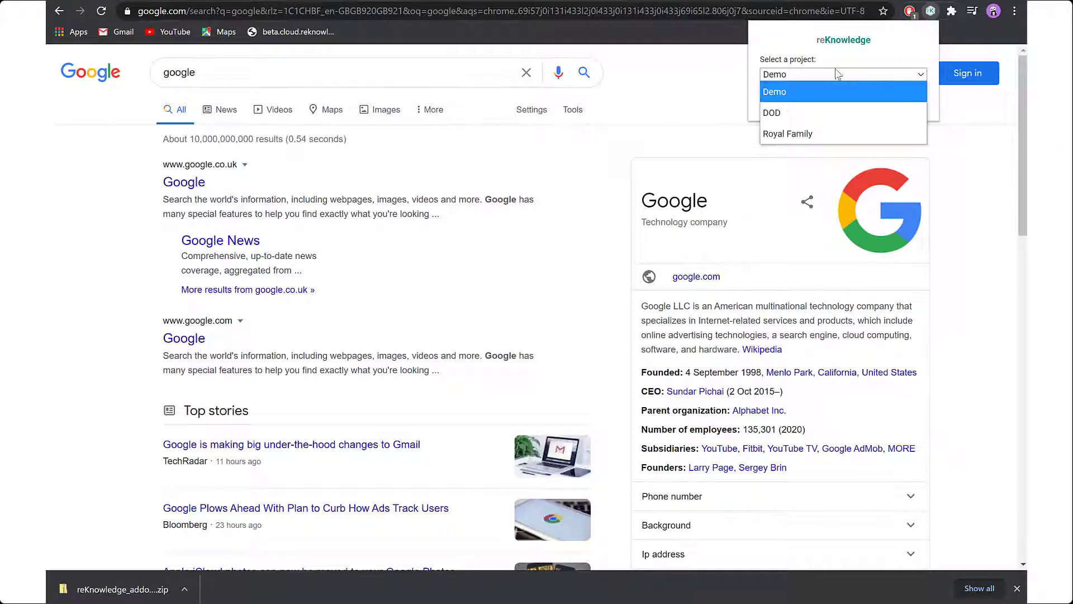
- Select the Demo project and overlay its knowledge on the Google results
{"action": "left_click", "coordinate": [817, 91]}
{"action": "left_click", "coordinate": [833, 98]}
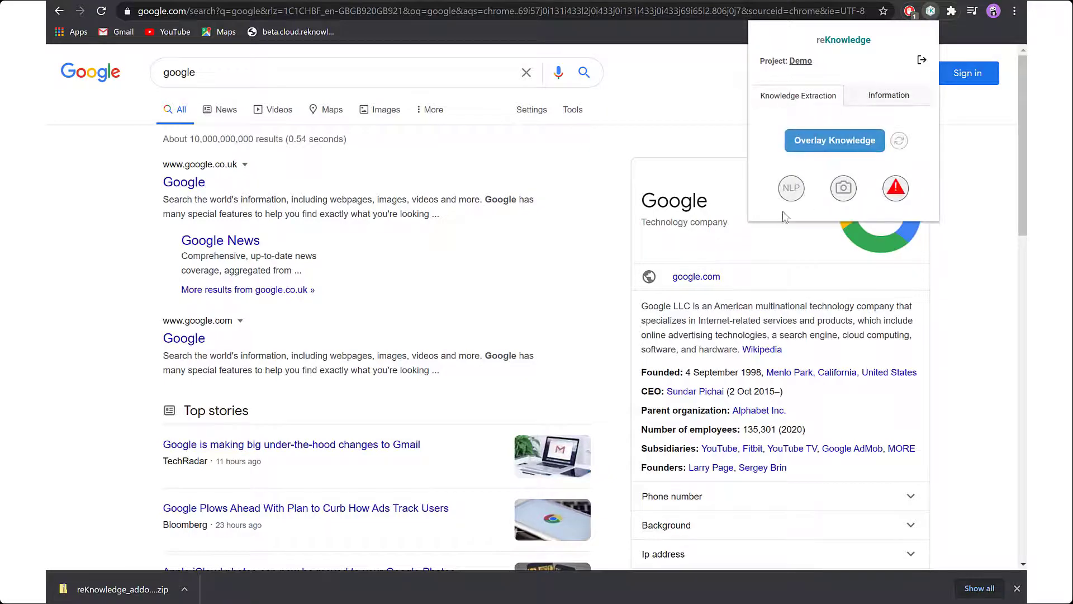
{"action": "left_click", "coordinate": [837, 142]}
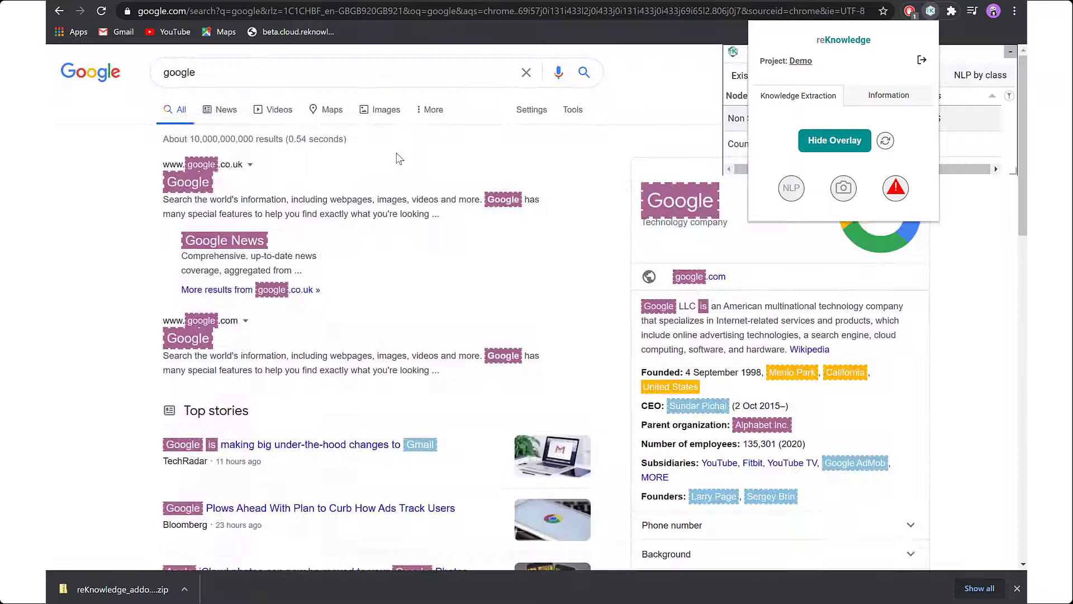
{"action": "left_click", "coordinate": [556, 144]}
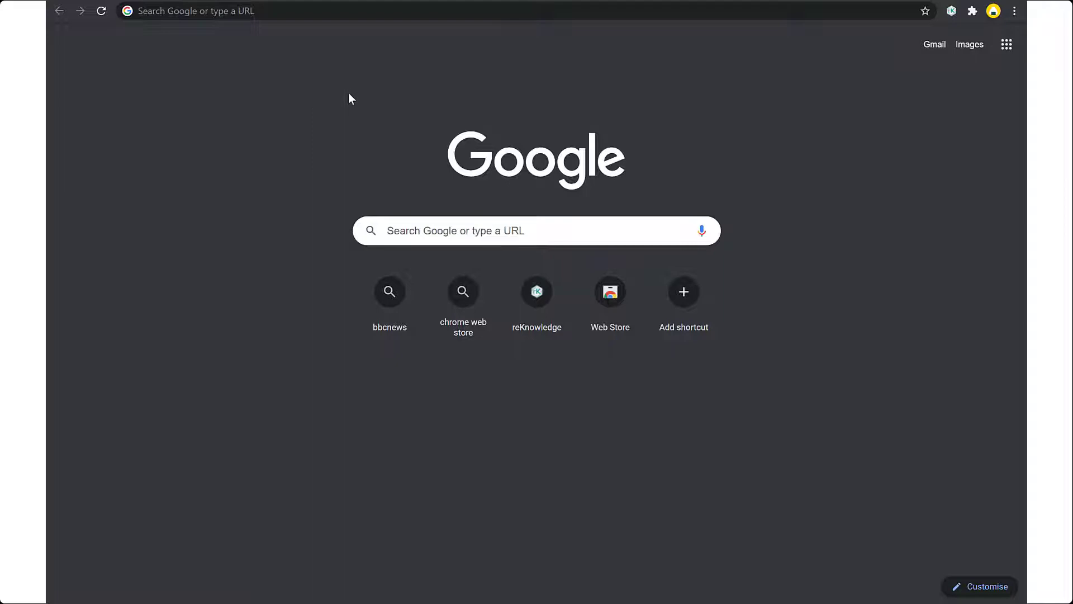
- Find the Chrome Web Store through a Google search for 'chrome web'
{"action": "left_click", "coordinate": [311, 15]}
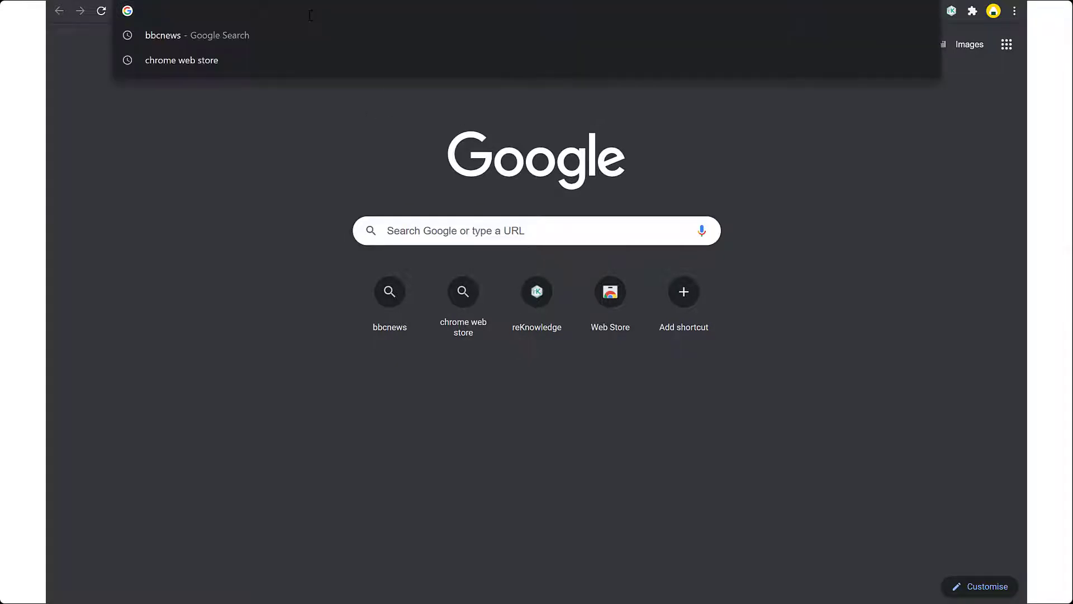
{"action": "type", "text": "chrome web store"}
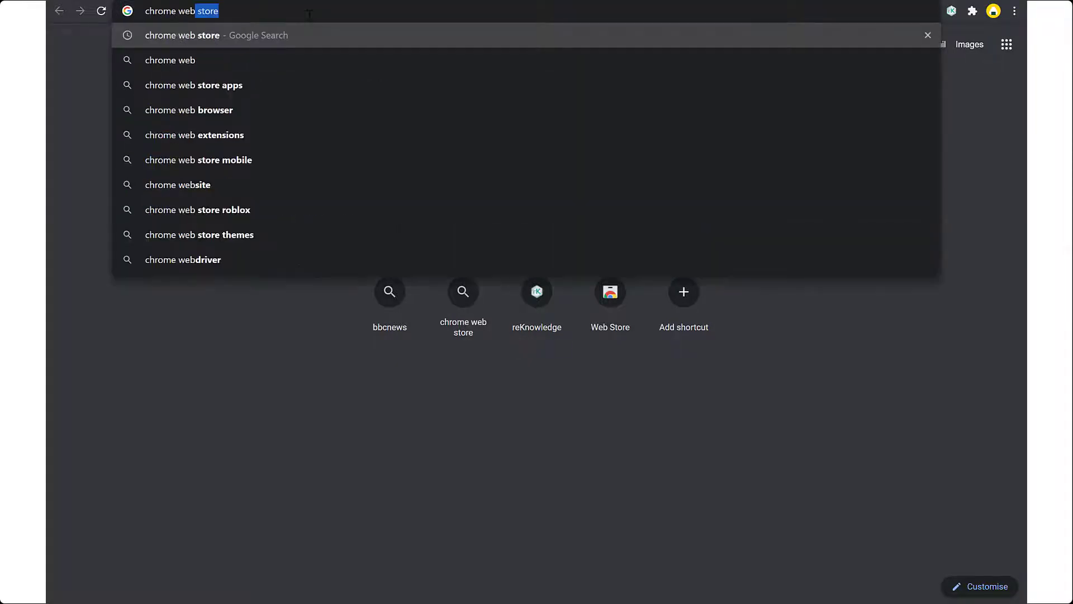
{"action": "key", "text": "Return"}
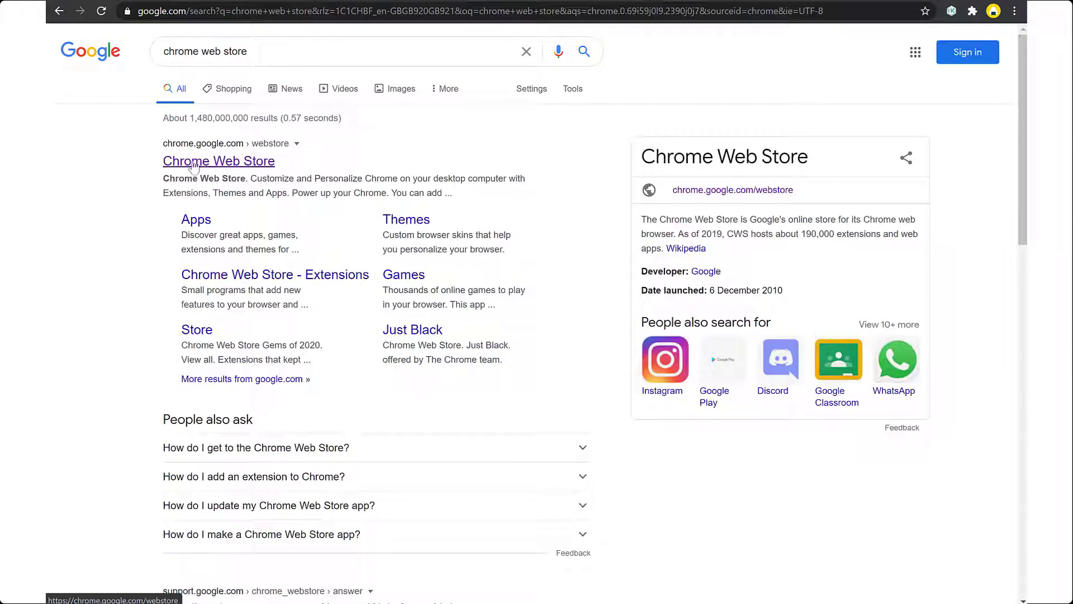
{"action": "left_click", "coordinate": [194, 164]}
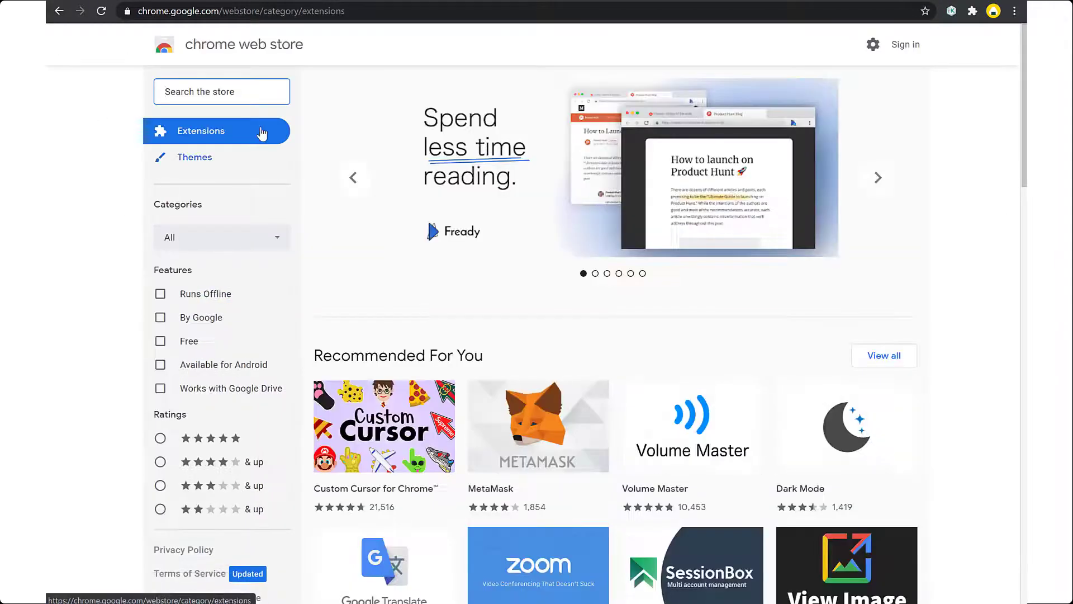
- Search the store for 'reknowledge'
{"action": "left_click", "coordinate": [230, 93]}
{"action": "type", "text": "rekno"}
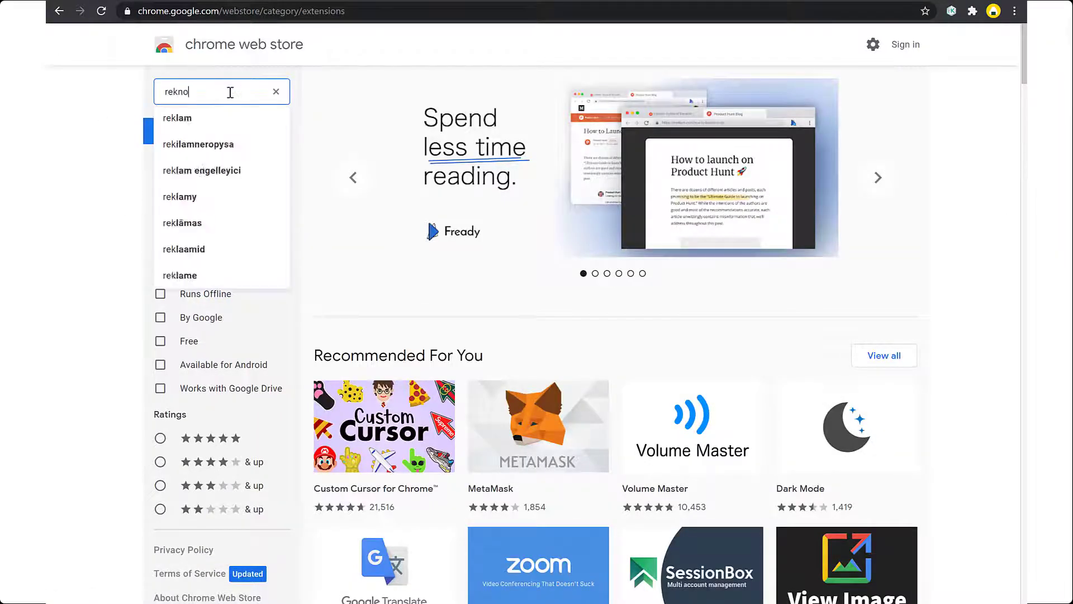
{"action": "type", "text": "wledge"}
{"action": "key", "text": "Return"}
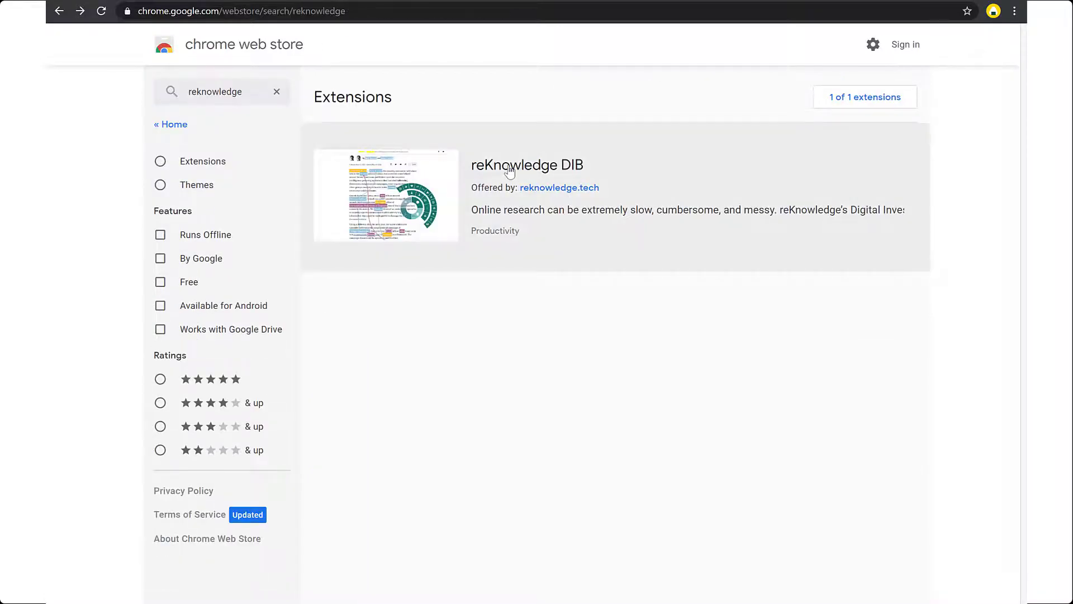
- Add the reKnowledge DIB extension to Chrome from its store page
{"action": "left_click", "coordinate": [509, 172]}
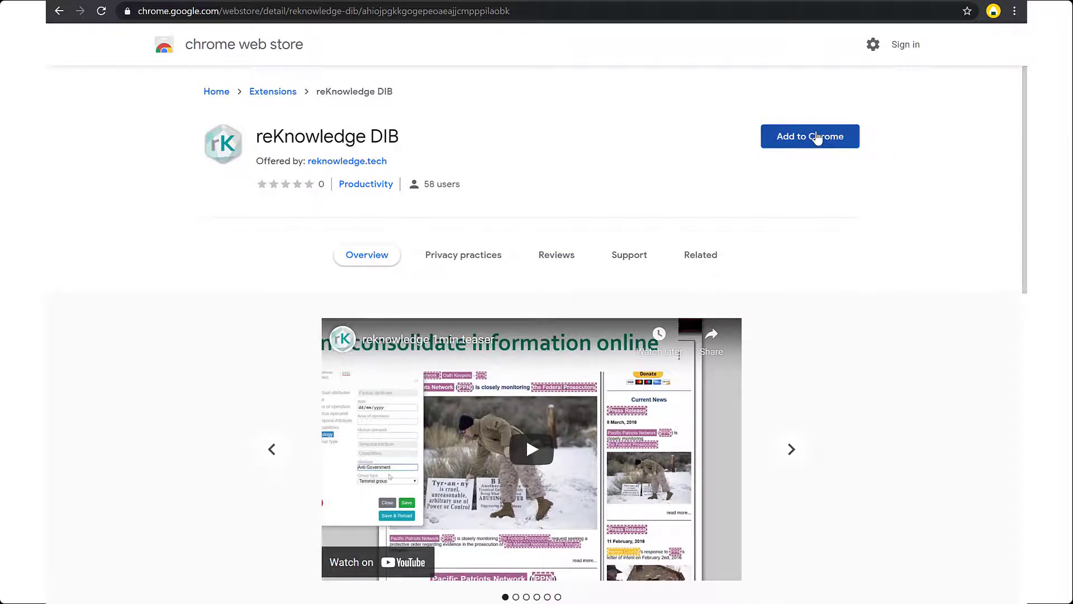
{"action": "left_click", "coordinate": [816, 137]}
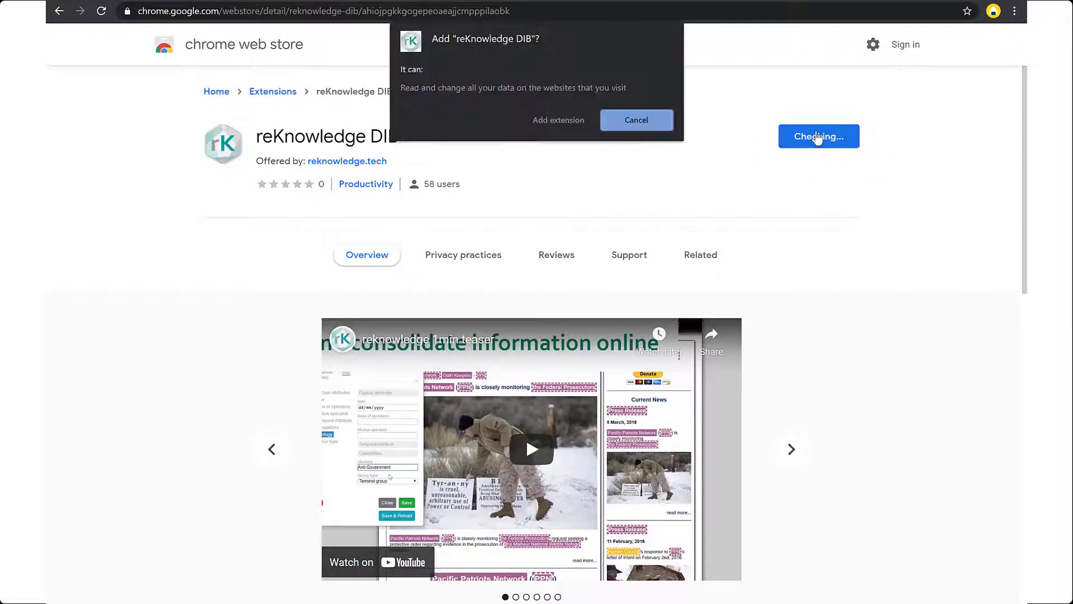
{"action": "left_click", "coordinate": [545, 117]}
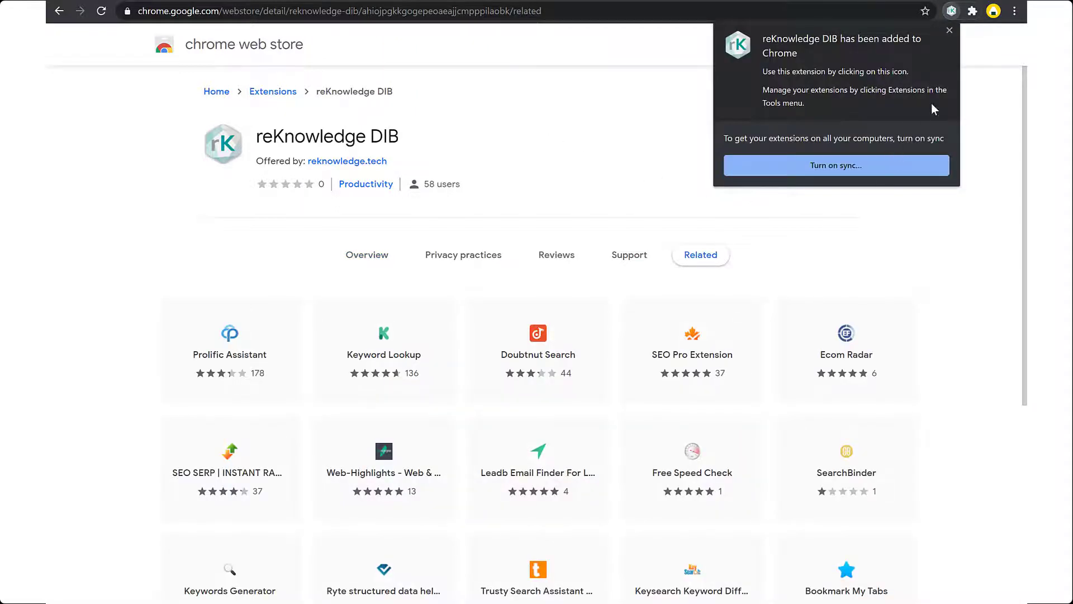
{"action": "left_click", "coordinate": [949, 31]}
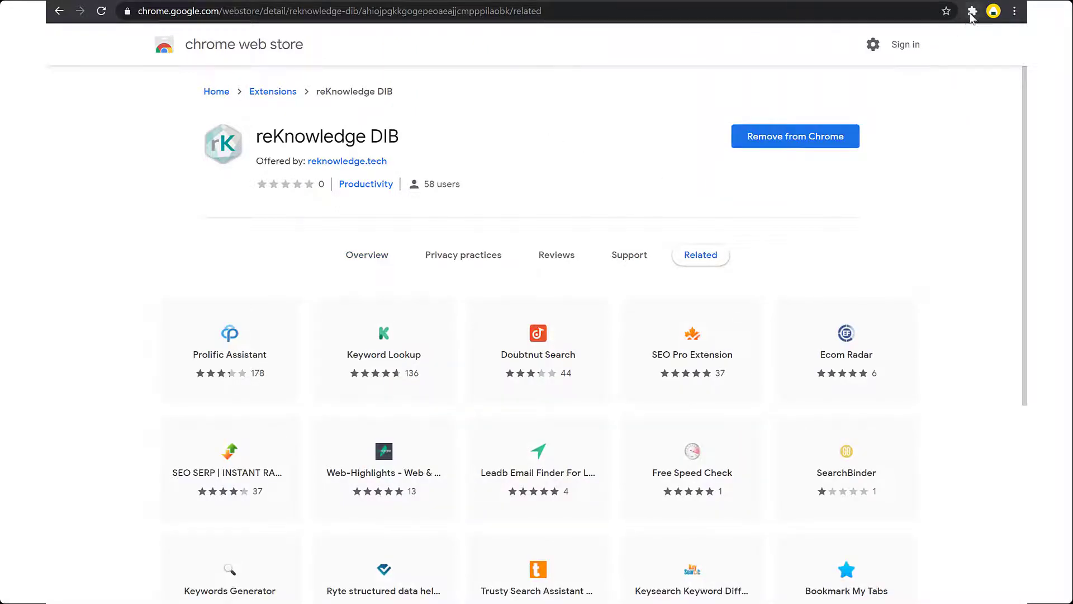
- Pin reKnowledge DIB to the toolbar from the Extensions menu
{"action": "left_click", "coordinate": [973, 12]}
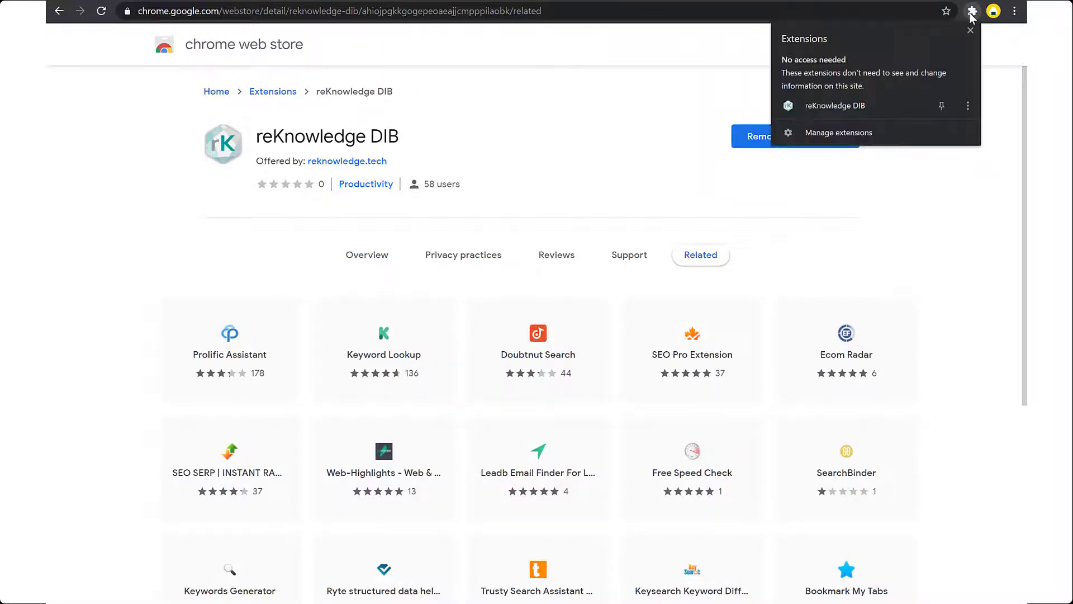
{"action": "left_click", "coordinate": [942, 106]}
{"action": "left_click", "coordinate": [1004, 96]}
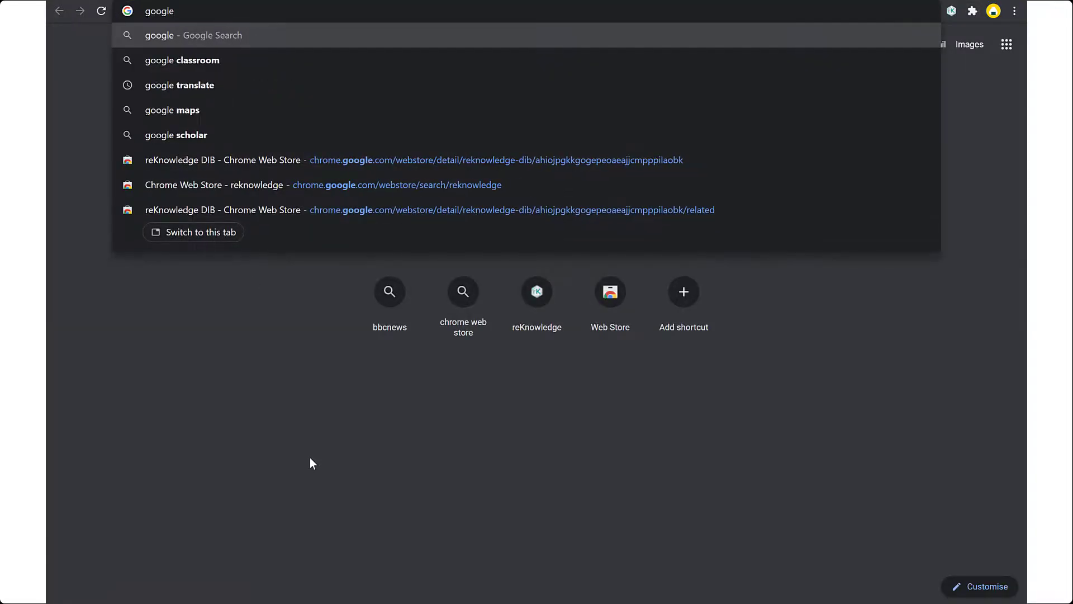
- Run the Google search for 'google' and bring up the reKnowledge panel
{"action": "key", "text": "Return"}
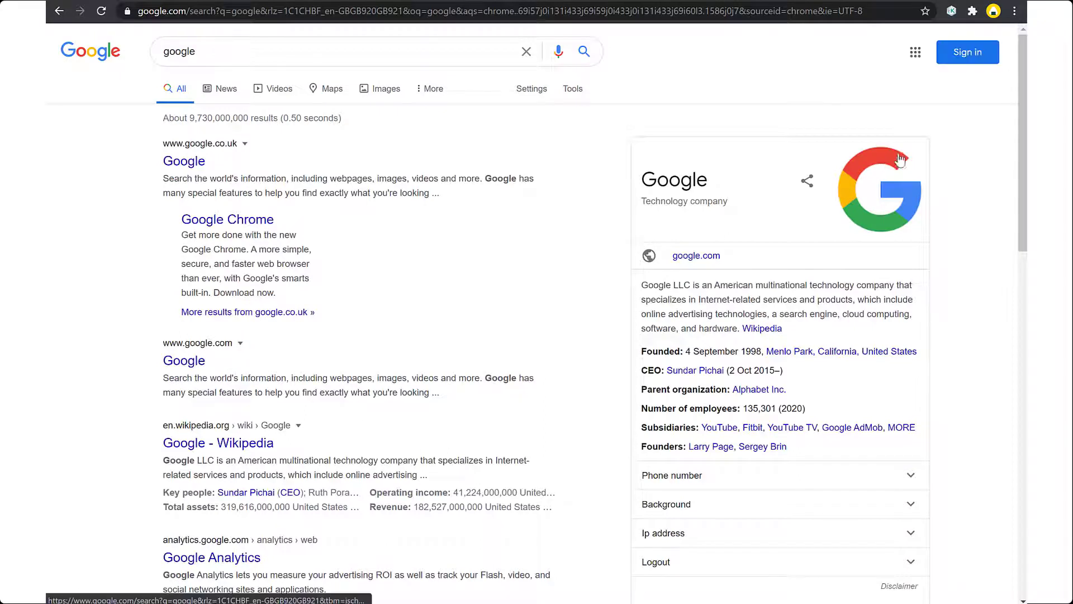
{"action": "left_click", "coordinate": [952, 12]}
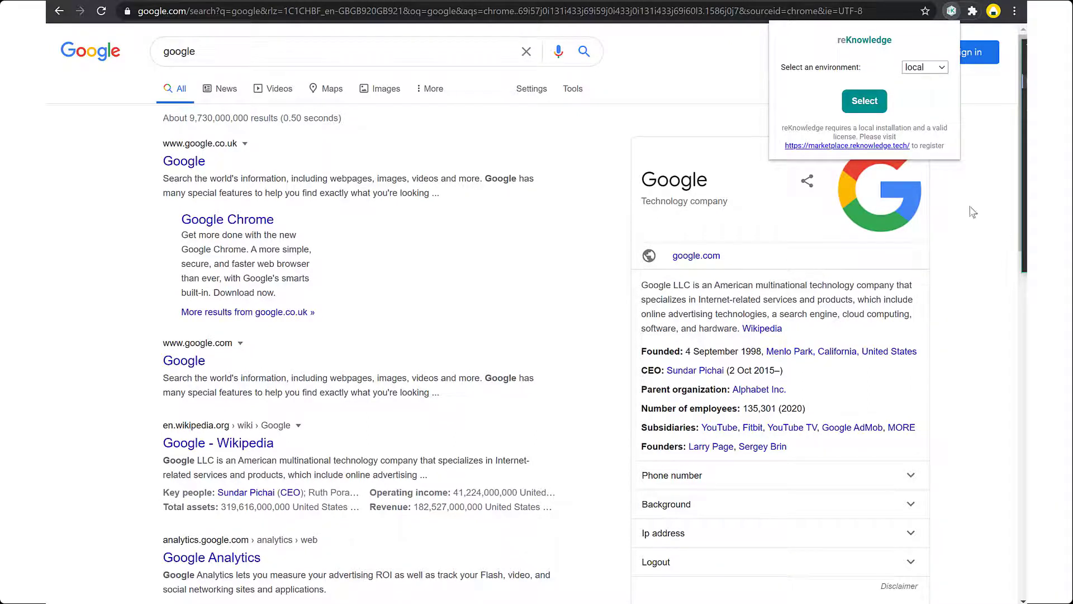
- Set the reKnowledge environment to Custom with the pasted endpoint address
{"action": "left_click", "coordinate": [914, 69]}
{"action": "left_click", "coordinate": [923, 105]}
{"action": "left_click", "coordinate": [923, 106]}
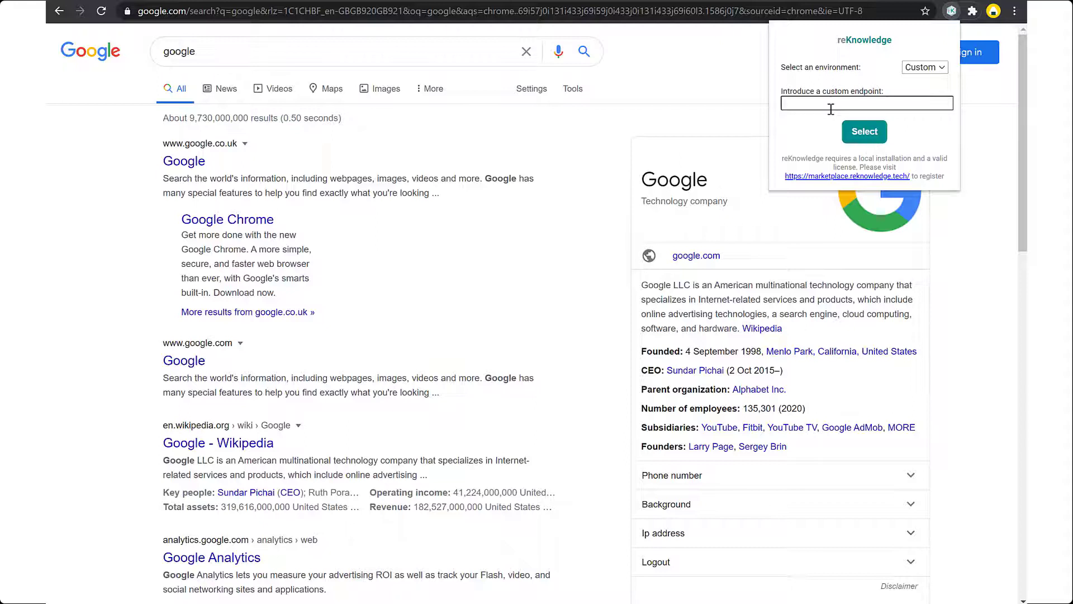
{"action": "type", "text": "http://xxxxxxxxxxxxx"}
{"action": "left_click", "coordinate": [868, 136]}
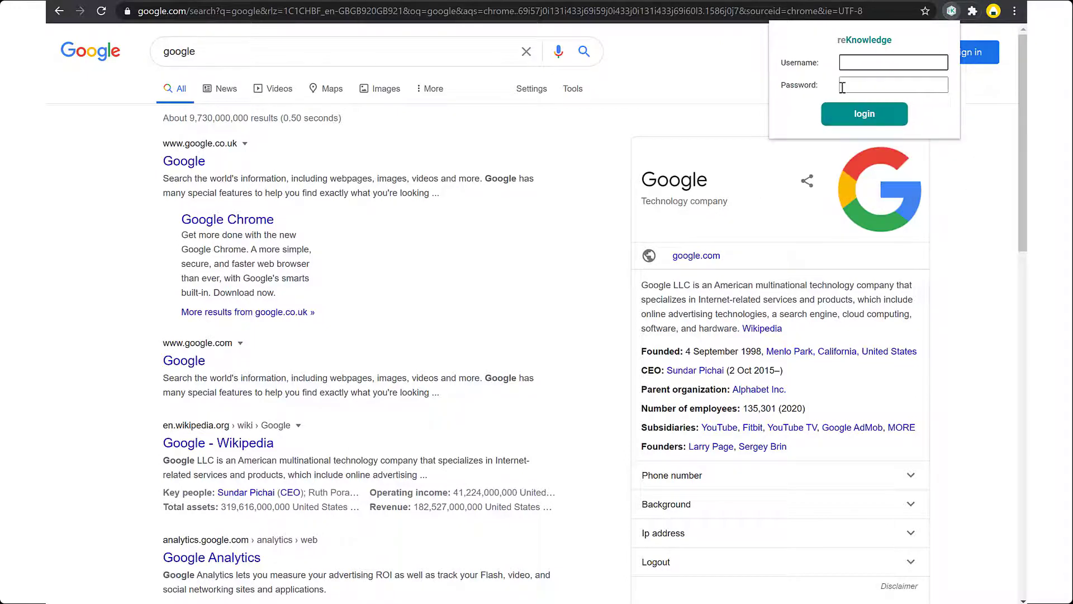
- Log in to reKnowledge with the account username and password
{"action": "type", "text": "rk_j"}
{"action": "left_click", "coordinate": [842, 85]}
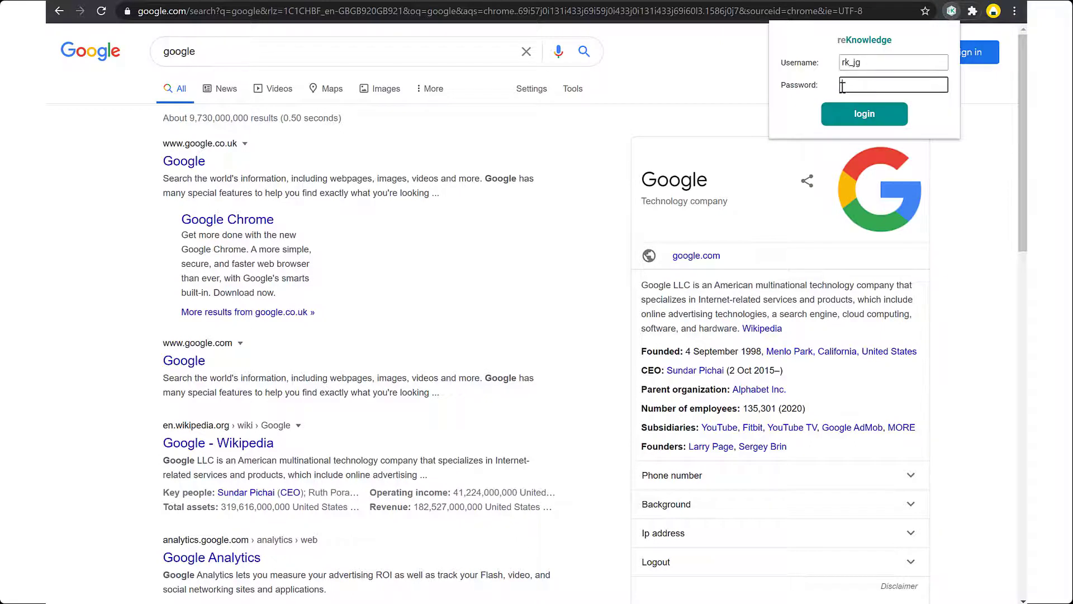
{"action": "type", "text": "************"}
{"action": "left_click", "coordinate": [881, 118]}
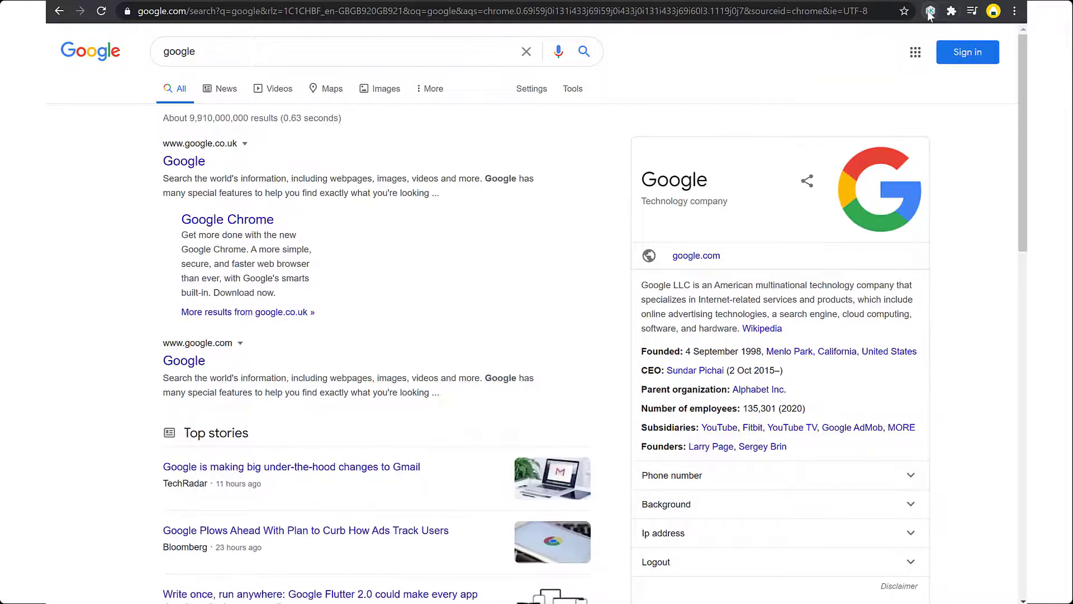
- Load the Demo project and overlay its knowledge on the Google results
{"action": "left_click", "coordinate": [930, 11]}
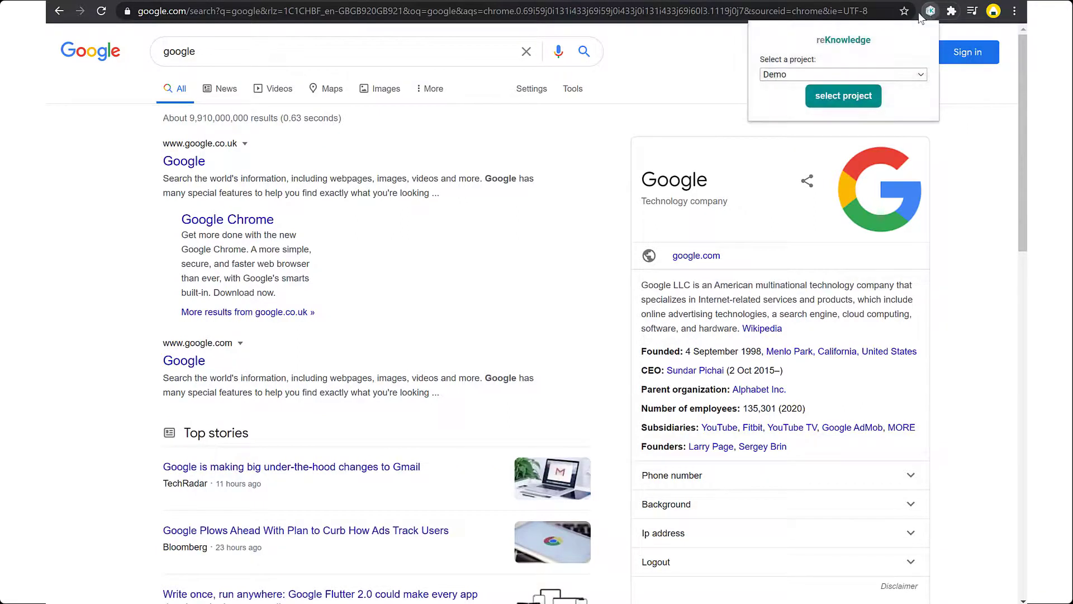
{"action": "left_click", "coordinate": [835, 76]}
{"action": "left_click", "coordinate": [834, 76]}
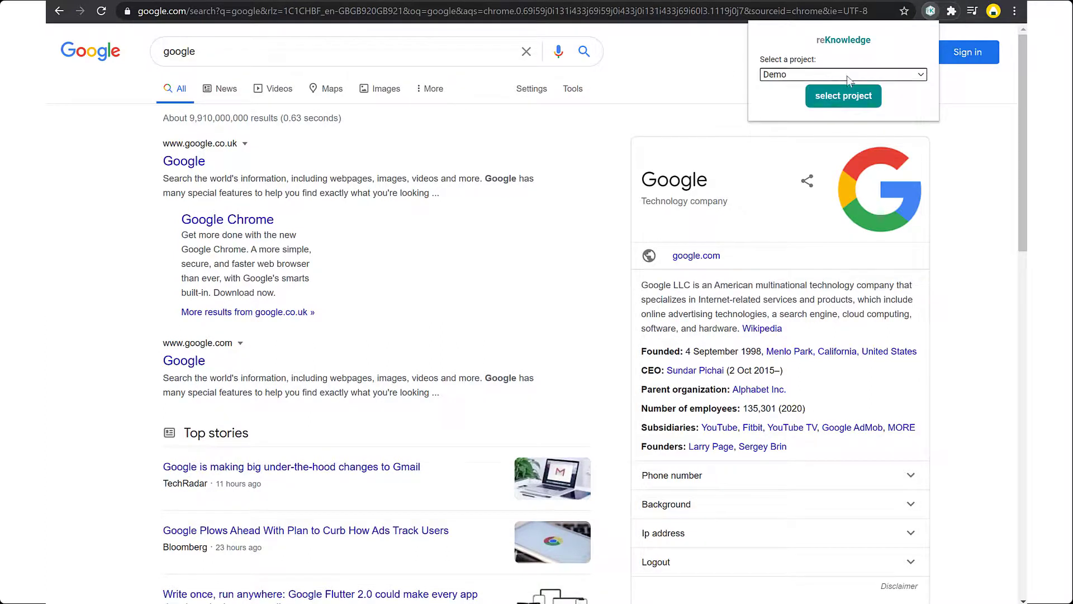
{"action": "left_click", "coordinate": [842, 98]}
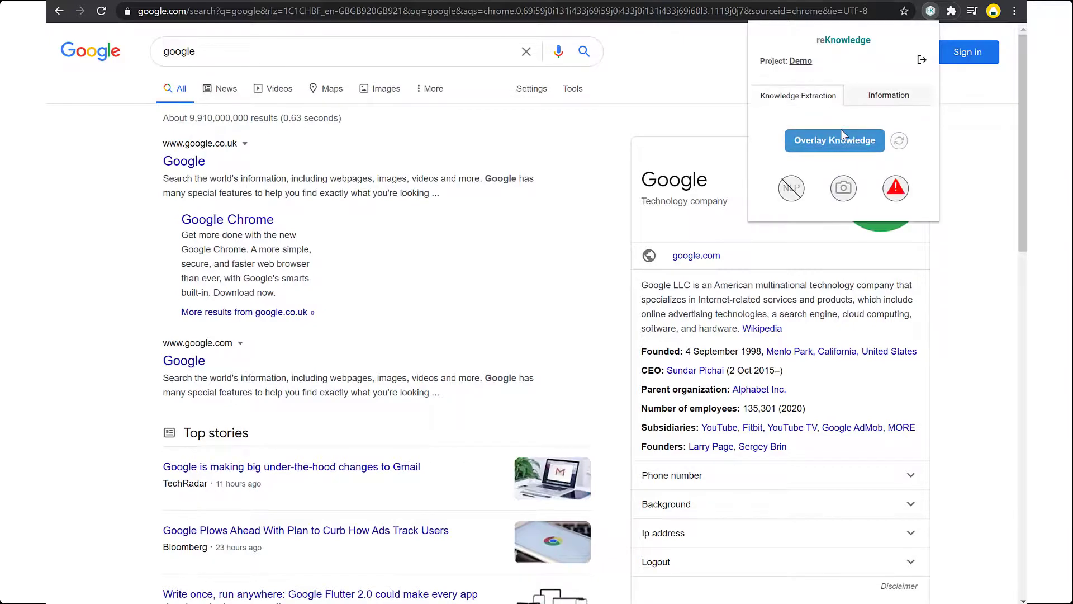
{"action": "left_click", "coordinate": [836, 141]}
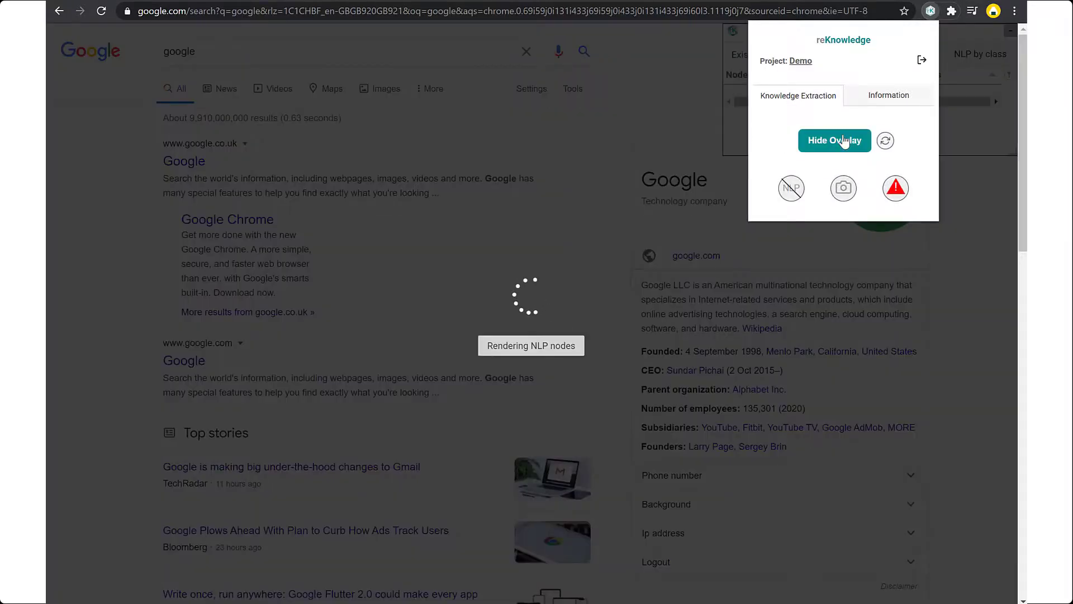